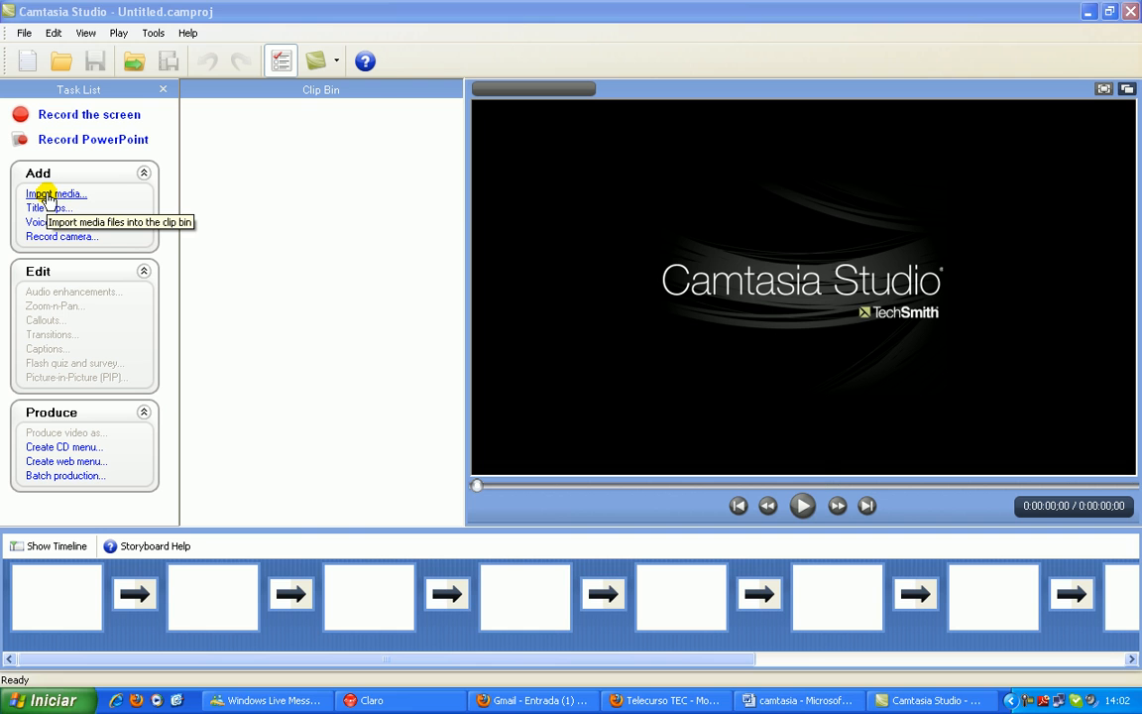
# Import the tabelaSS recording and place it at the start of the timeline
pyautogui.doubleClick(443, 415)
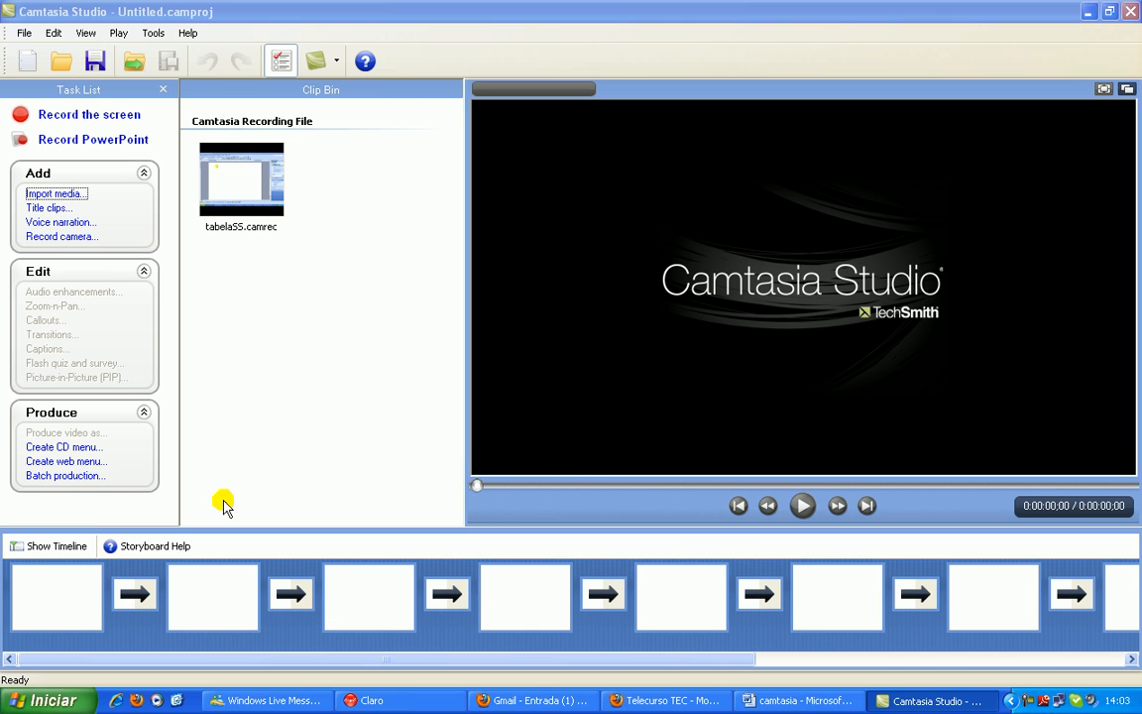
pyautogui.click(247, 175)
pyautogui.moveTo(91, 534); pyautogui.dragTo(80, 595)
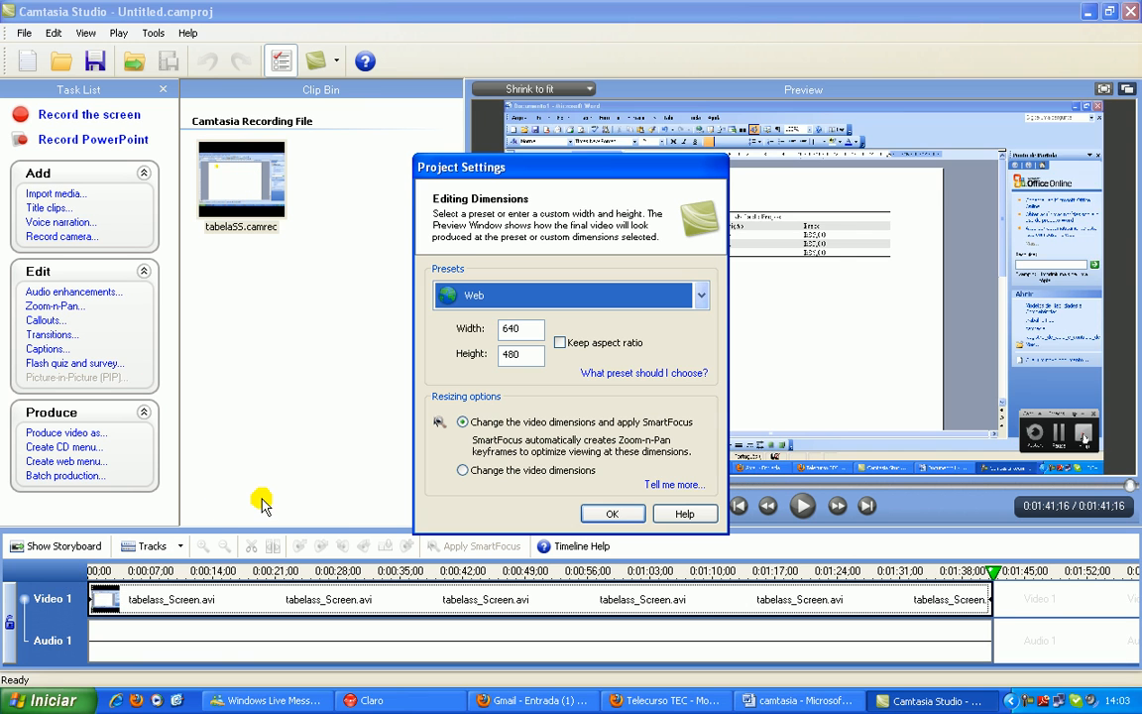
# Set the project's editing dimensions to a custom width of 1280 and height of 720, with SmartFocus applied
pyautogui.doubleClick(519, 327)
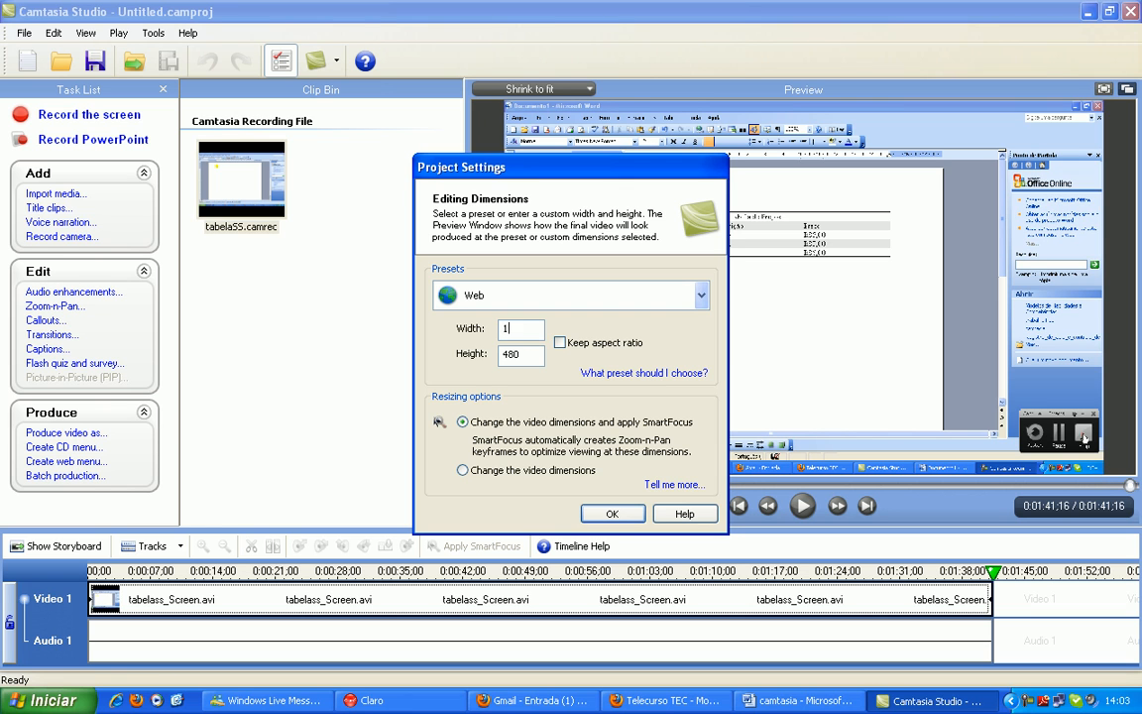
pyautogui.doubleClick(527, 354)
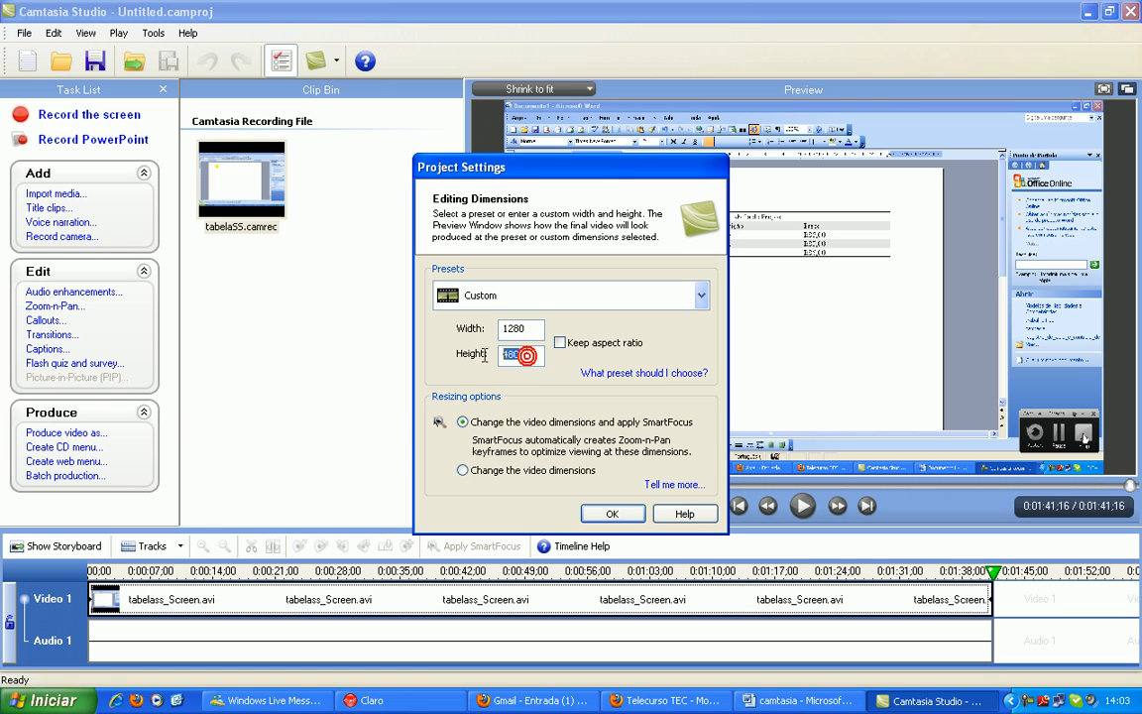
pyautogui.write('720')
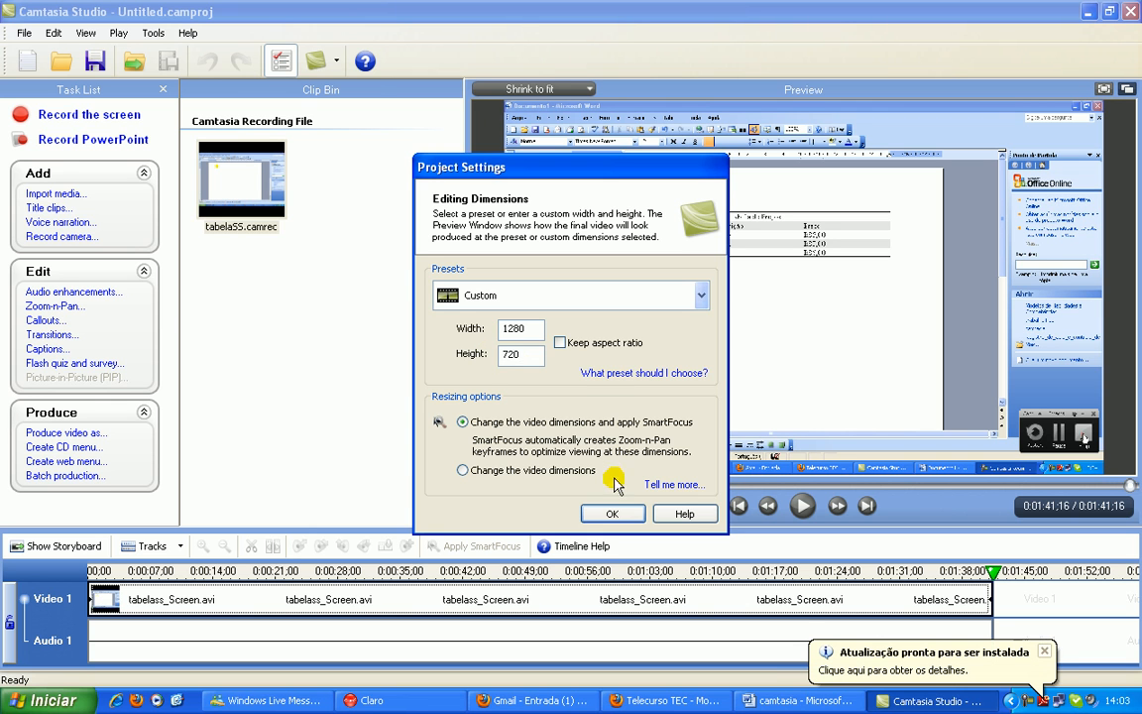
pyautogui.click(612, 513)
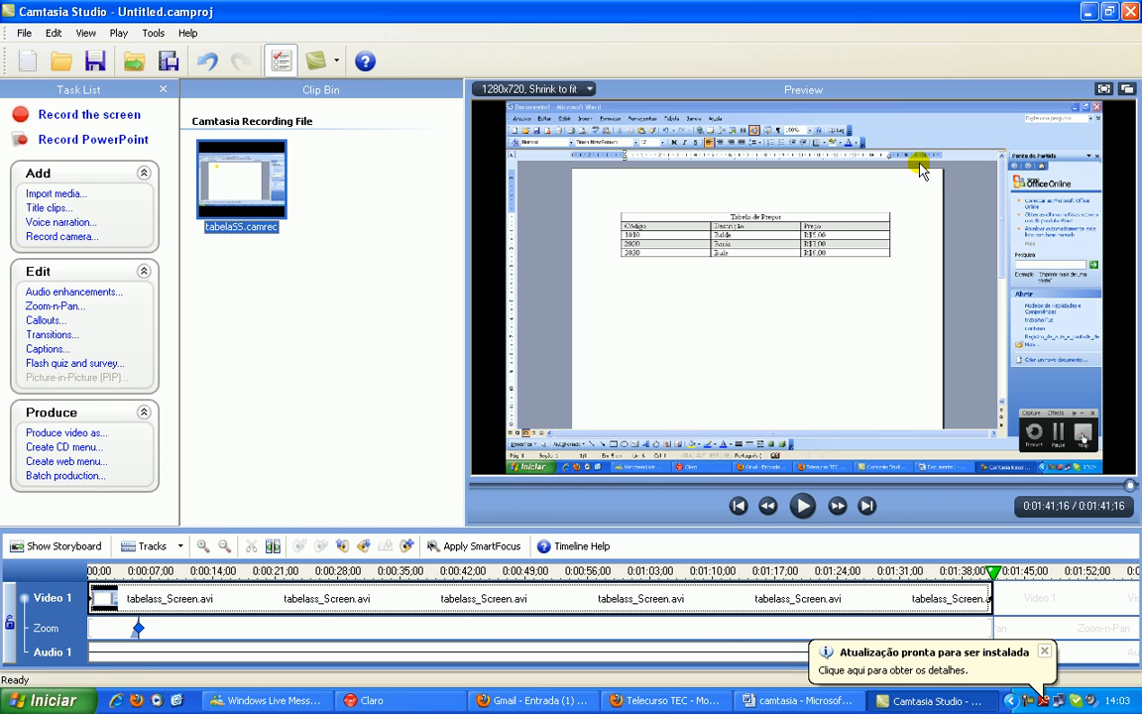
# Play the recording in the preview and return the playhead to the beginning
pyautogui.click(803, 508)
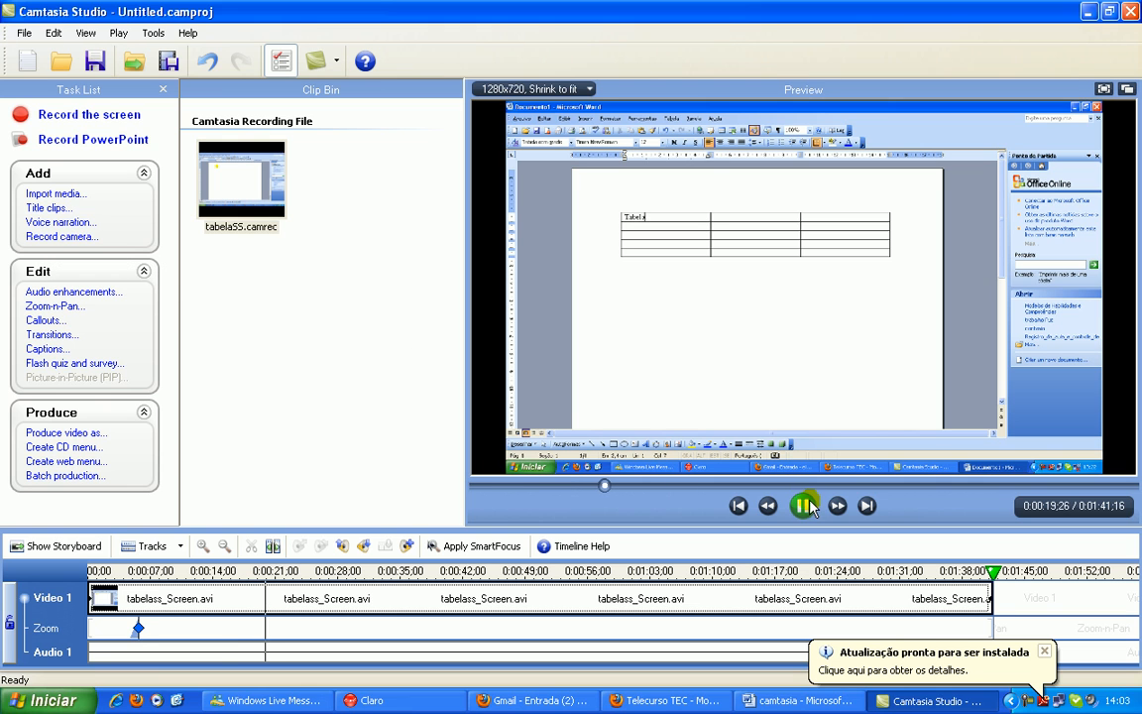
pyautogui.moveTo(605, 485); pyautogui.dragTo(466, 485)
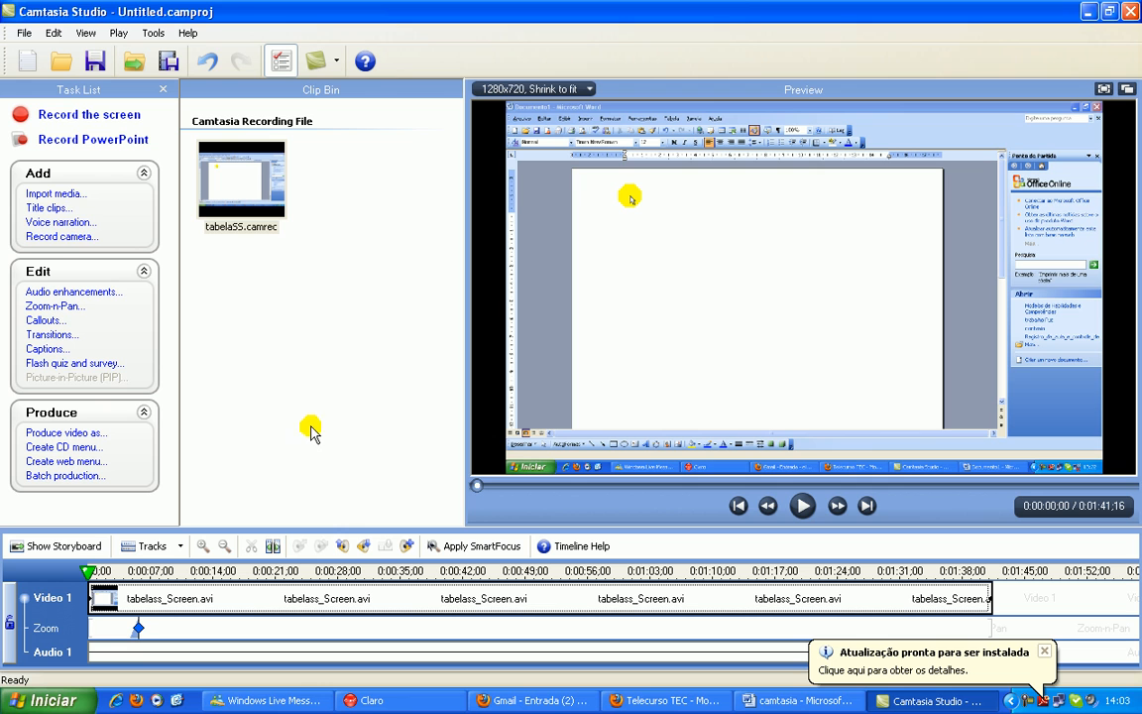
# Import the CapaTabela image and place it before the recording in the storyboard
pyautogui.click(56, 196)
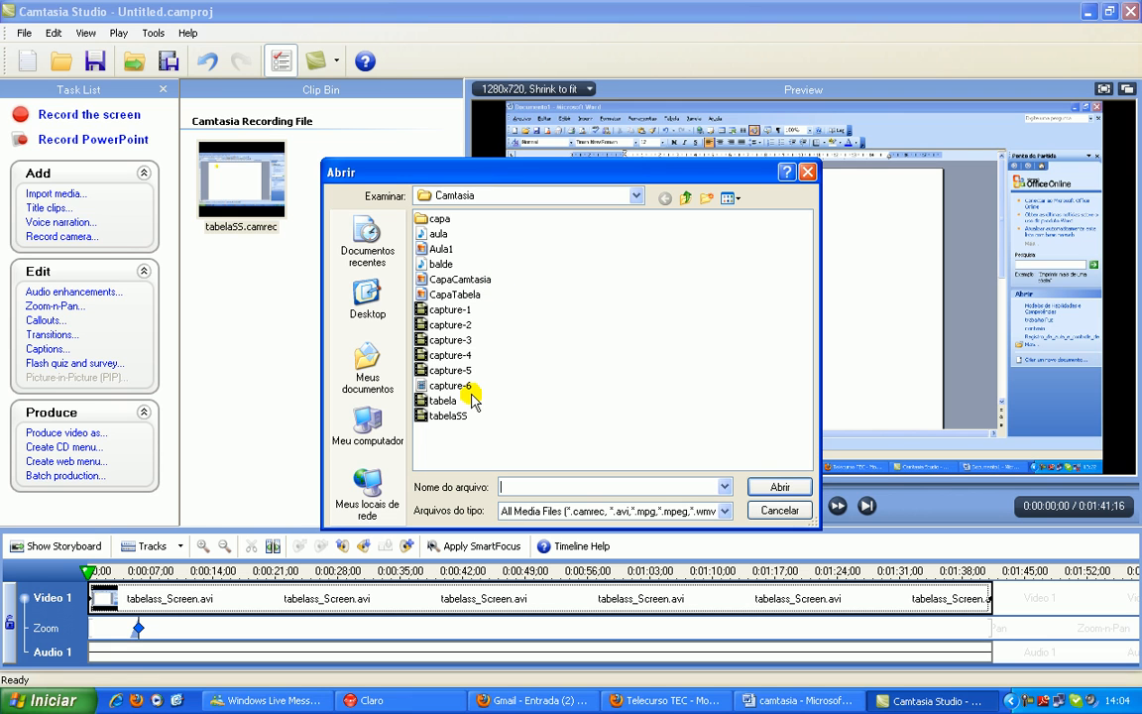
pyautogui.doubleClick(456, 296)
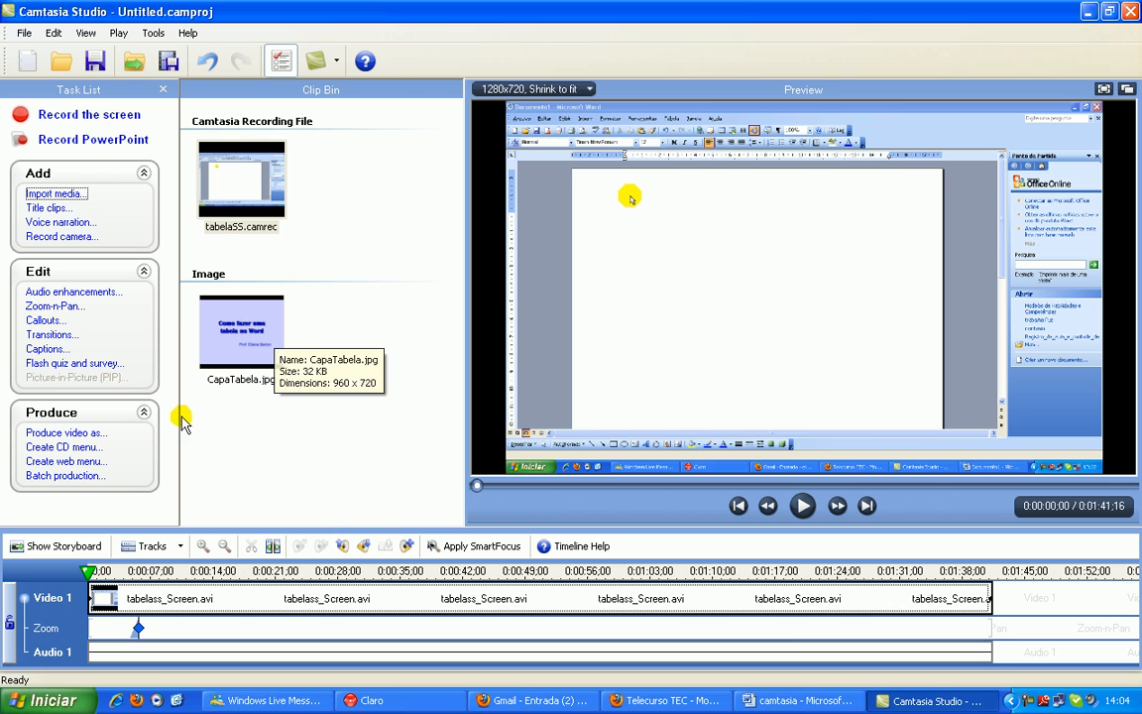
pyautogui.click(56, 552)
pyautogui.moveTo(240, 335); pyautogui.dragTo(88, 595)
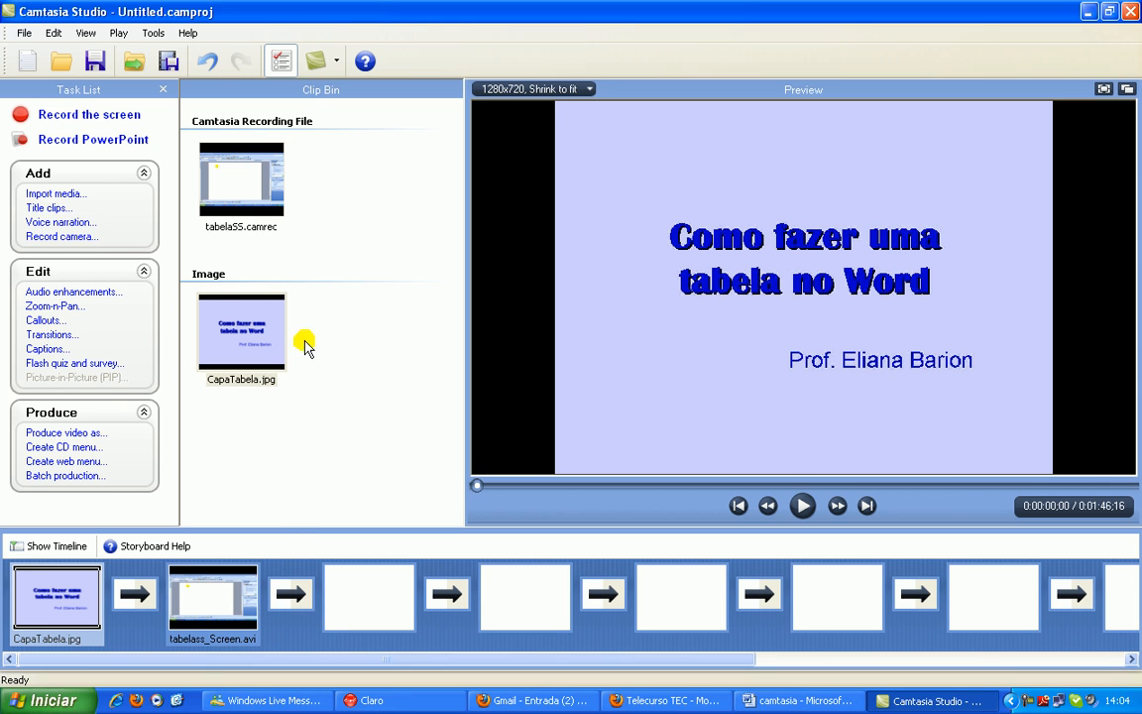
# Start a new title clip with the photo of a woman raising her arms by the sea, from Meus documentos, as its background
pyautogui.click(48, 209)
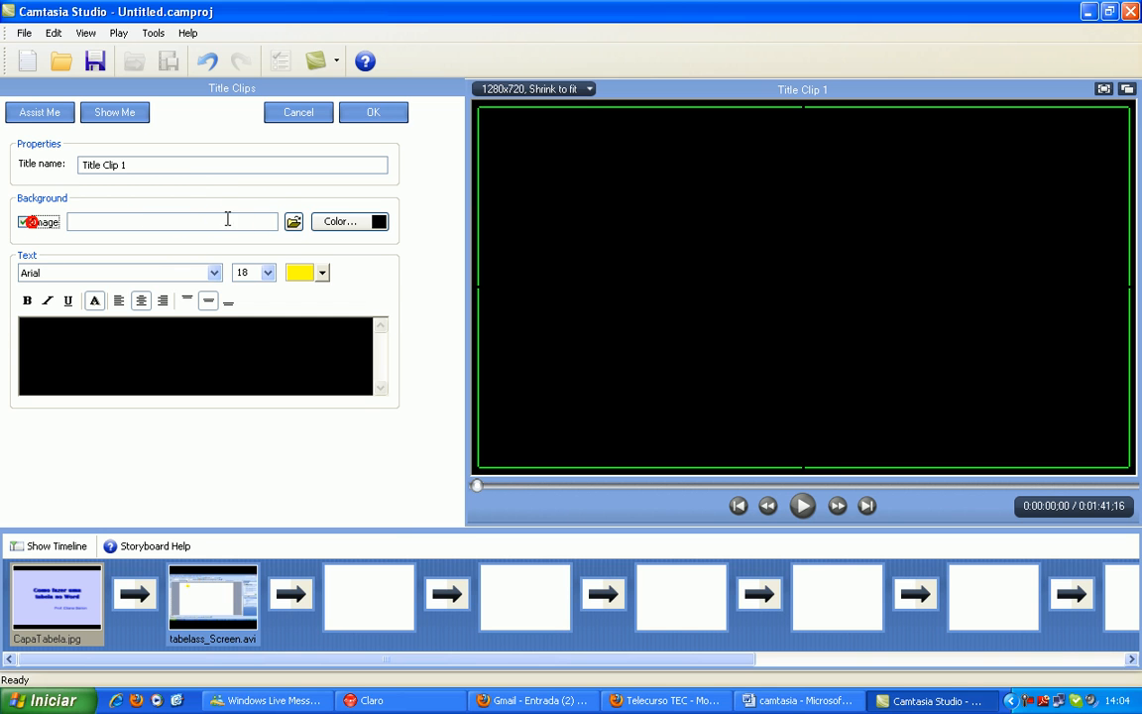
pyautogui.click(294, 221)
pyautogui.click(486, 199)
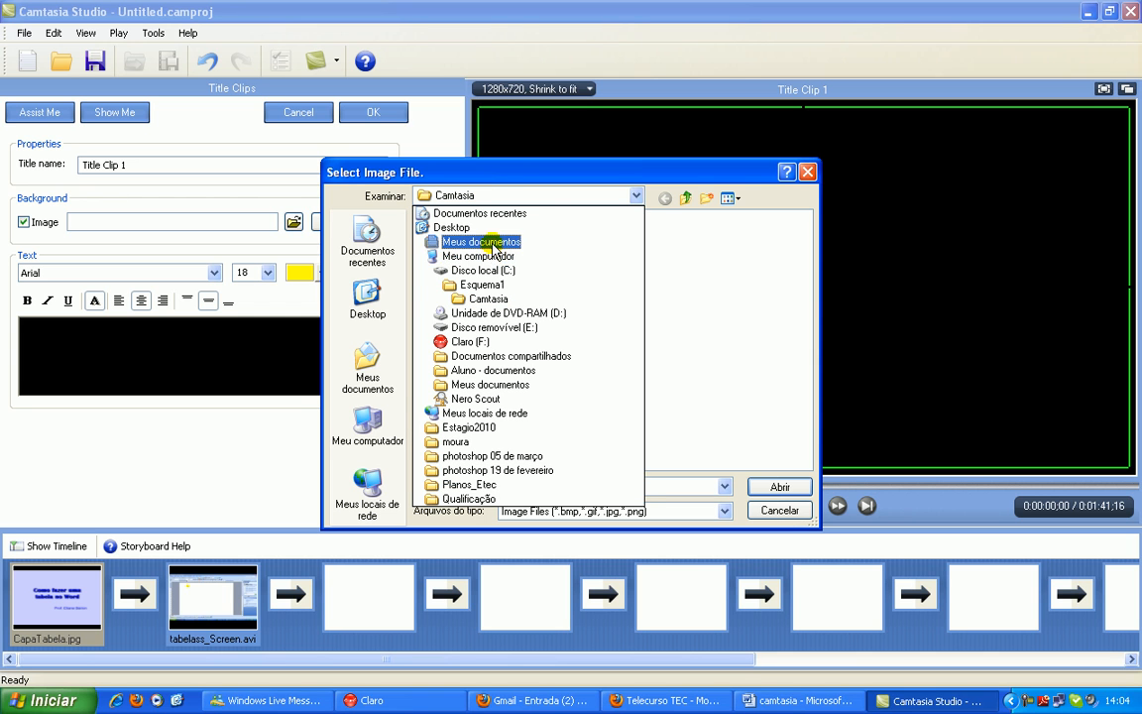
pyautogui.click(481, 242)
pyautogui.doubleClick(466, 355)
pyautogui.doubleClick(544, 255)
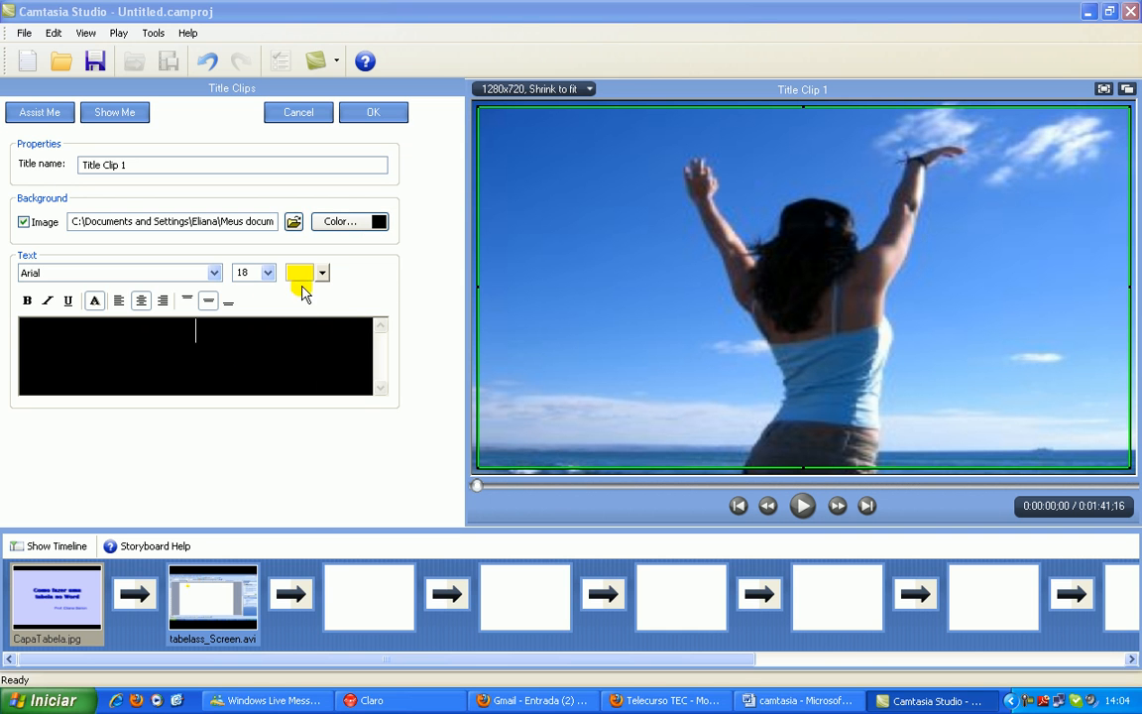
# Enter "Nossa primeira aula..." as the title clip's text, keeping the yellow text colour
pyautogui.click(300, 273)
pyautogui.click(333, 333)
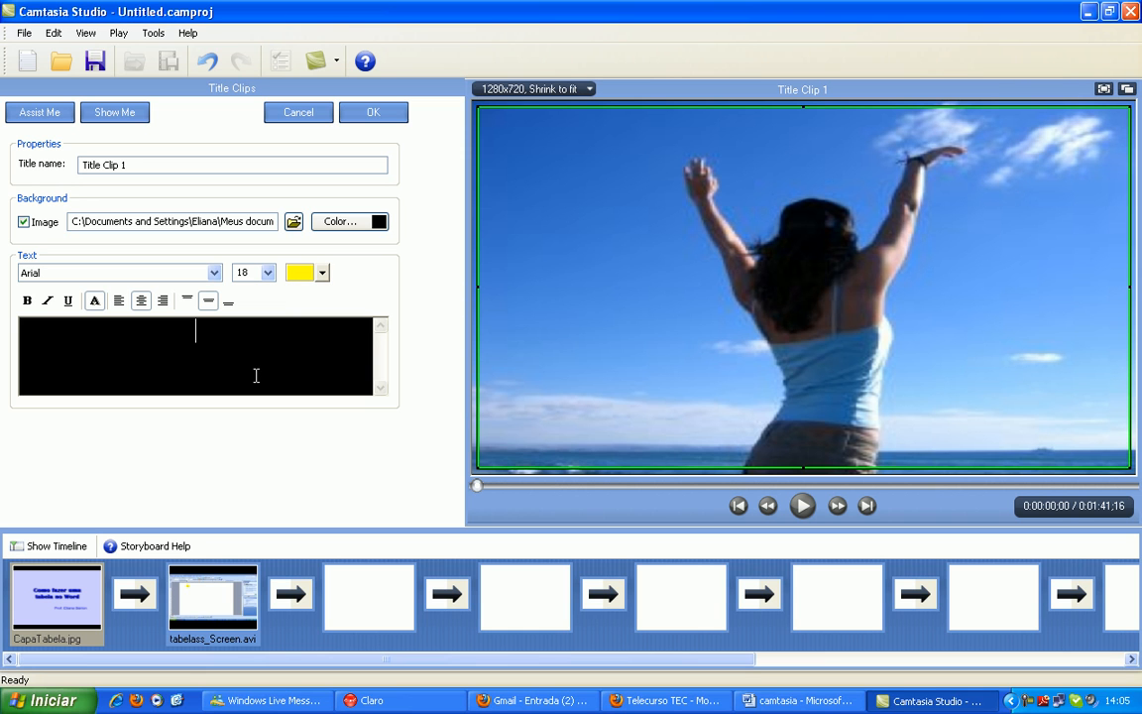
pyautogui.write('a prime')
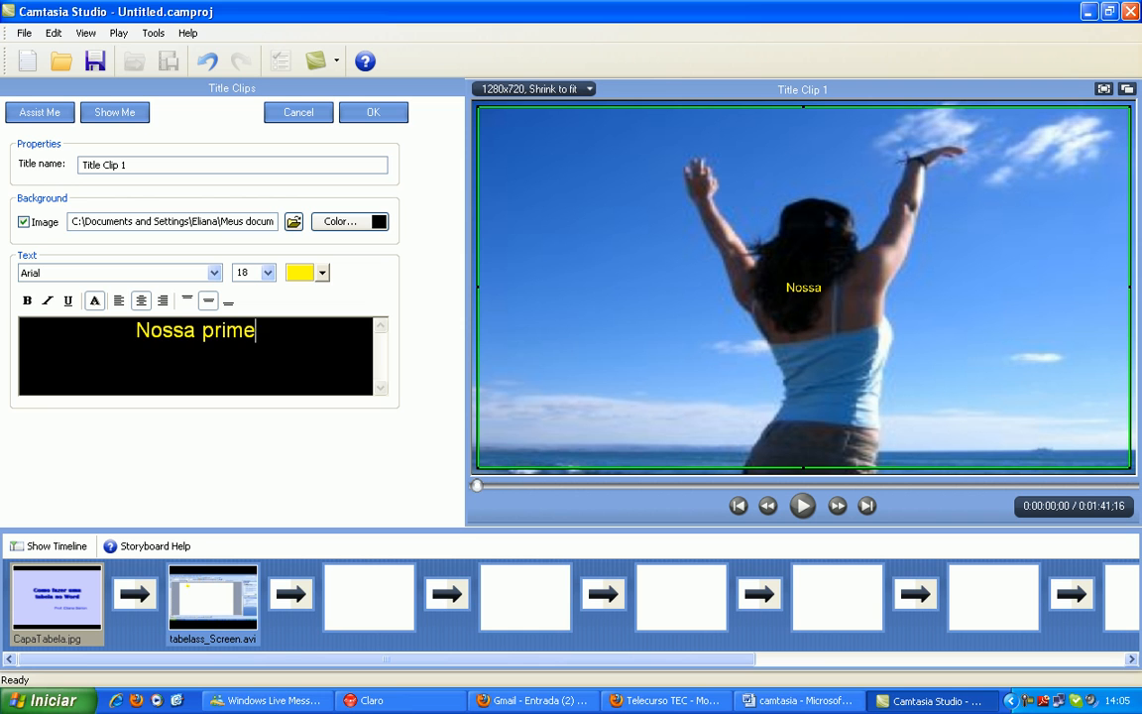
pyautogui.write('ira aula')
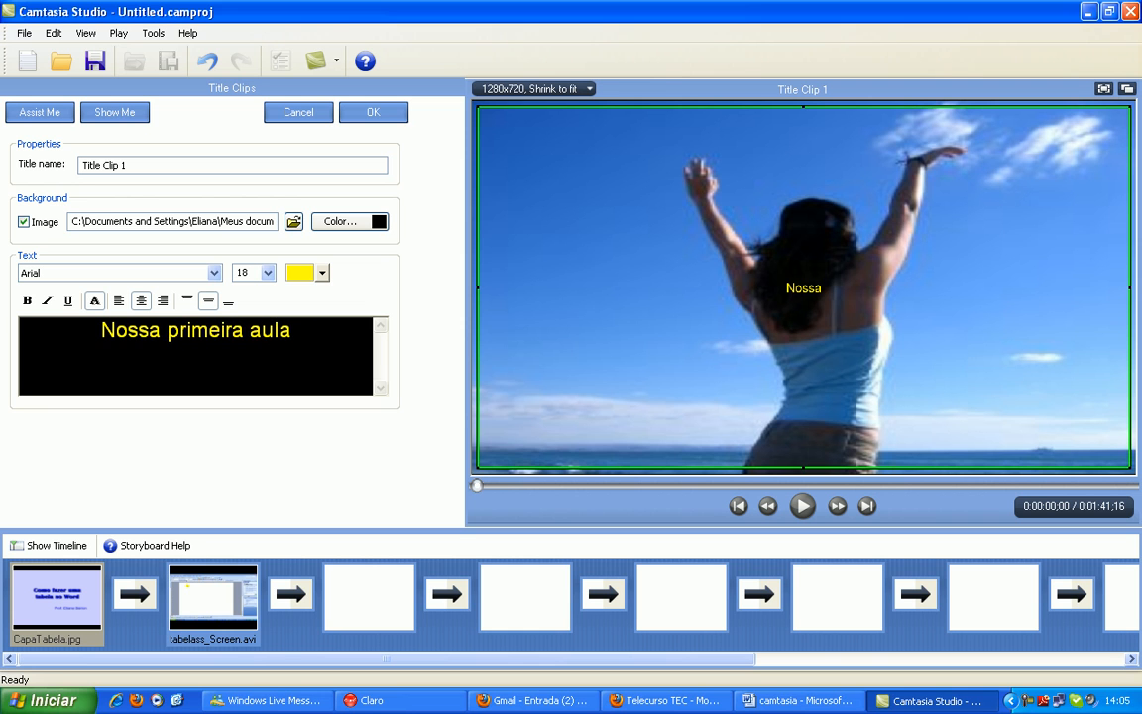
pyautogui.write('...')
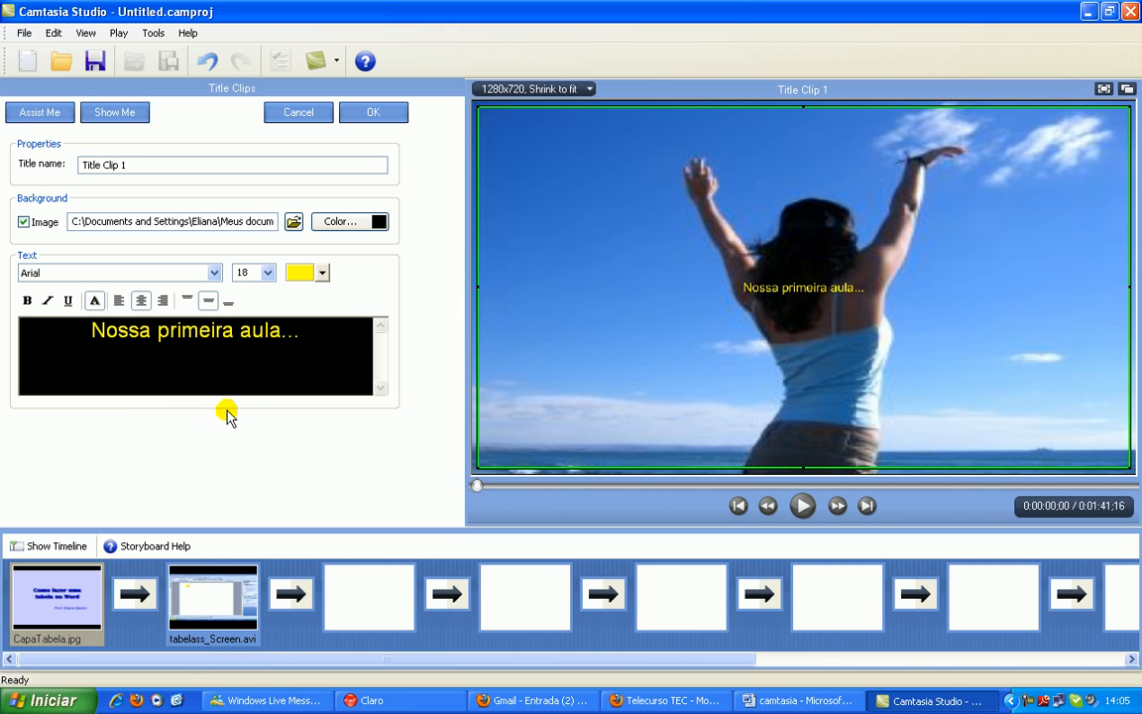
# Move the title text slightly down over the photo and set its font size to 22
pyautogui.moveTo(818, 287); pyautogui.dragTo(805, 291)
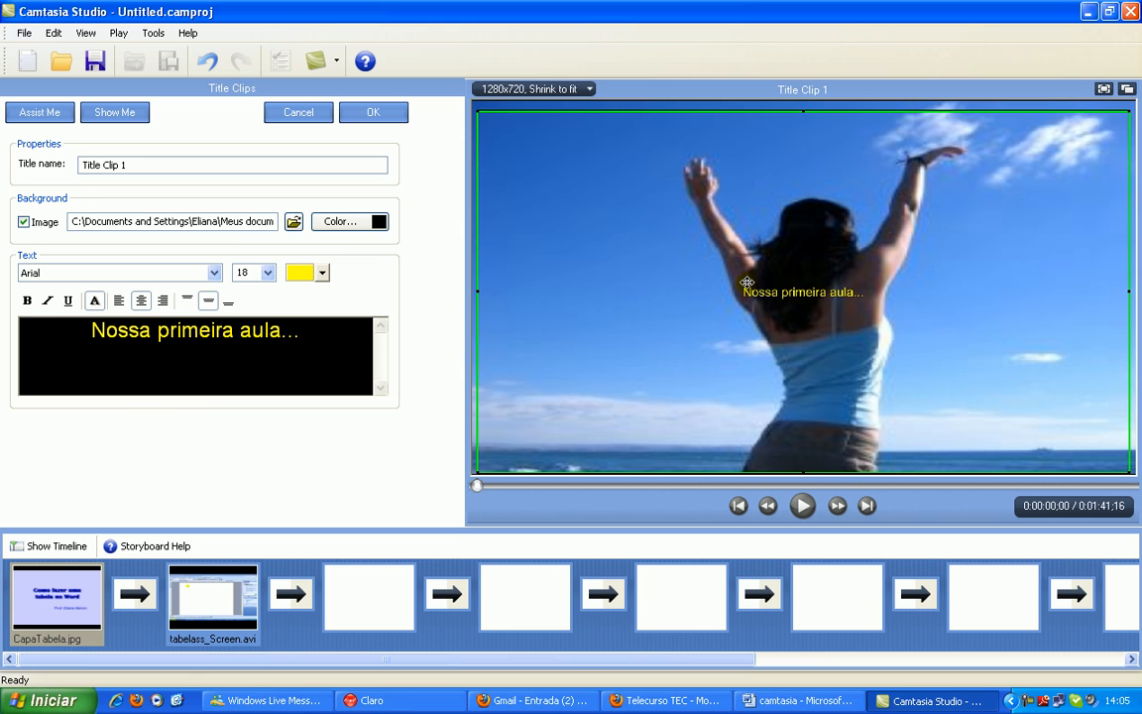
pyautogui.click(268, 272)
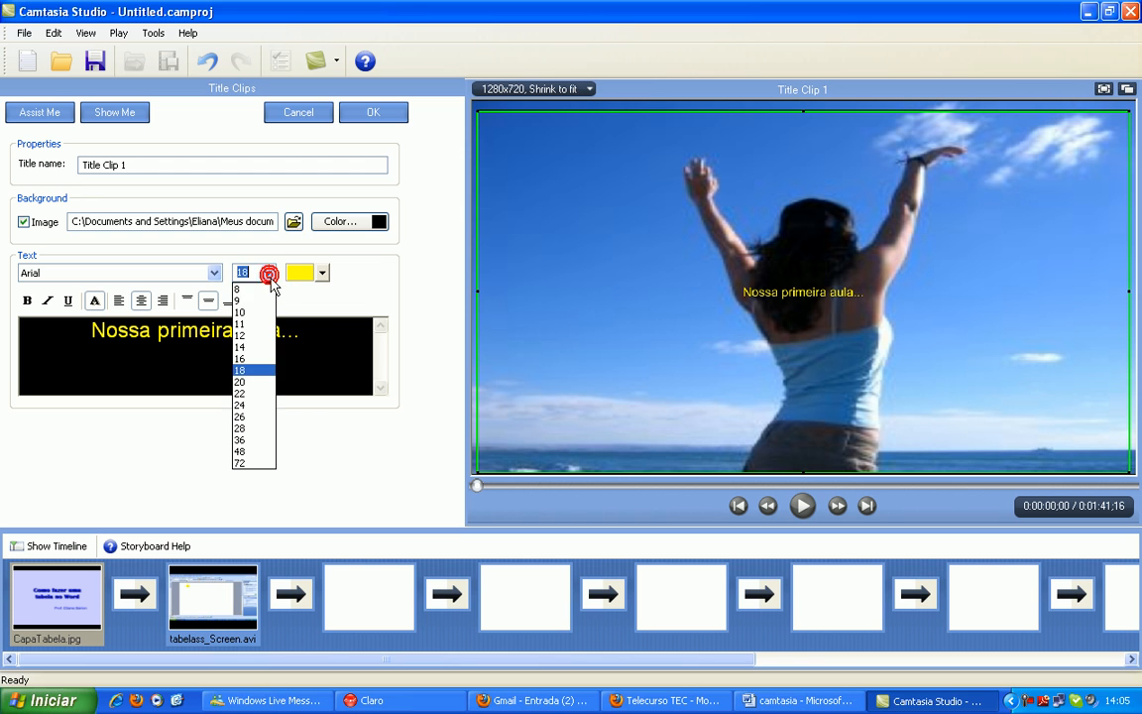
pyautogui.click(245, 390)
pyautogui.moveTo(312, 332); pyautogui.dragTo(54, 337)
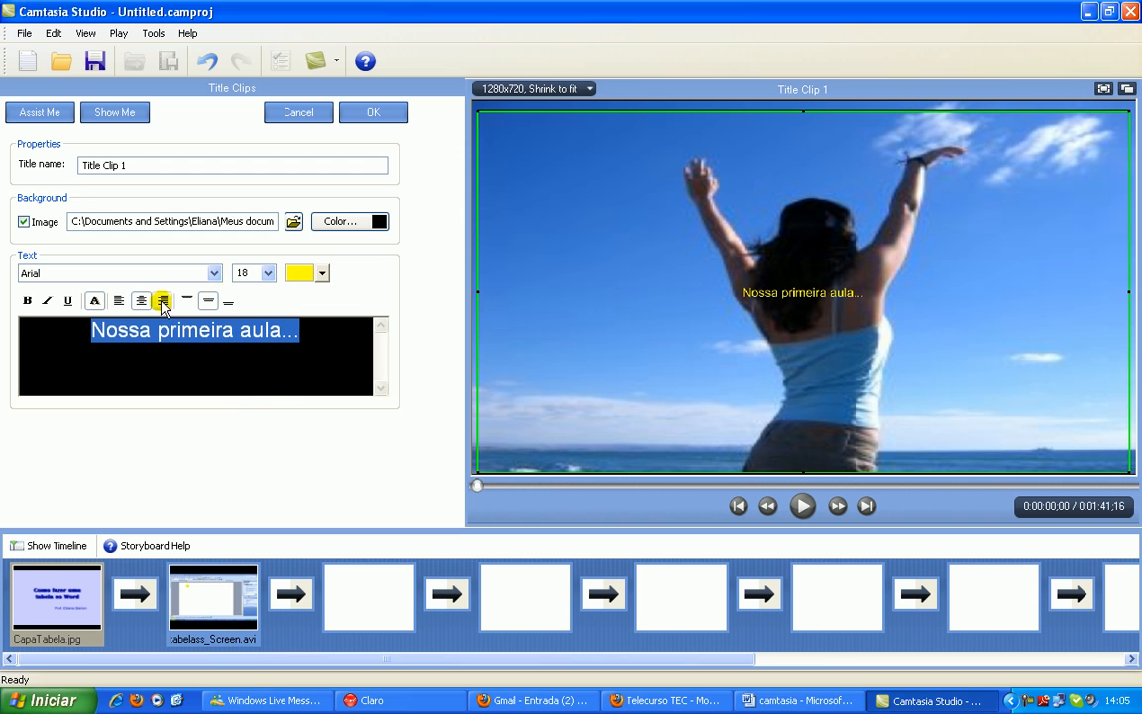
pyautogui.click(268, 273)
pyautogui.click(247, 393)
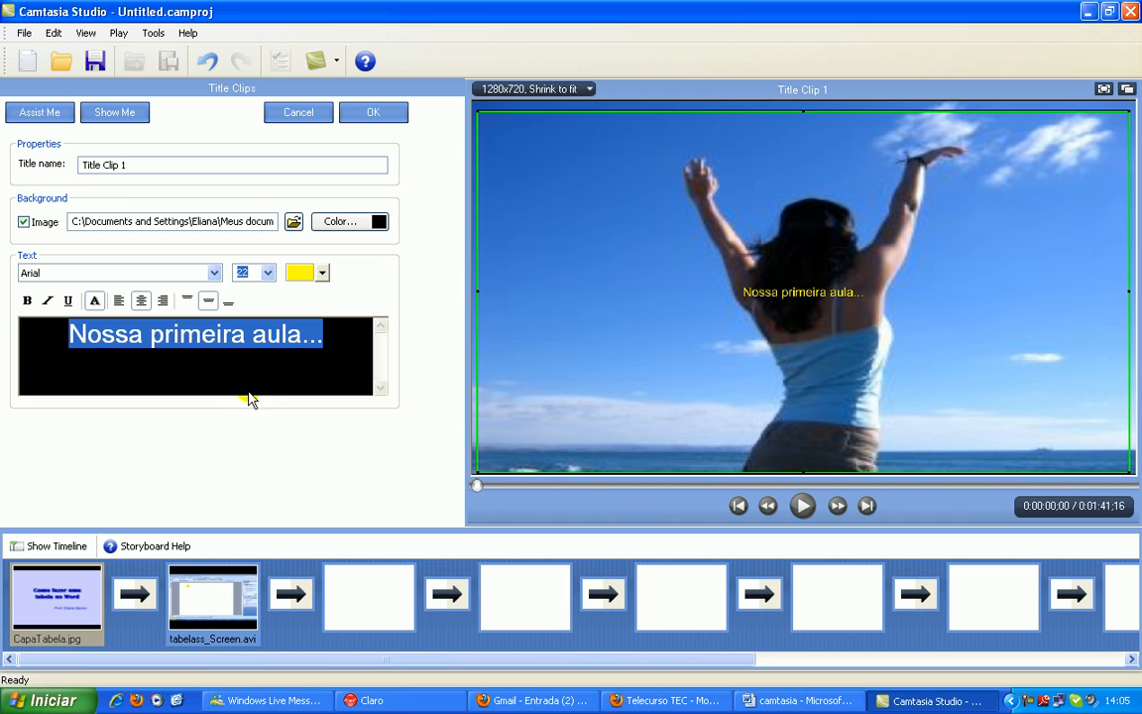
pyautogui.click(269, 369)
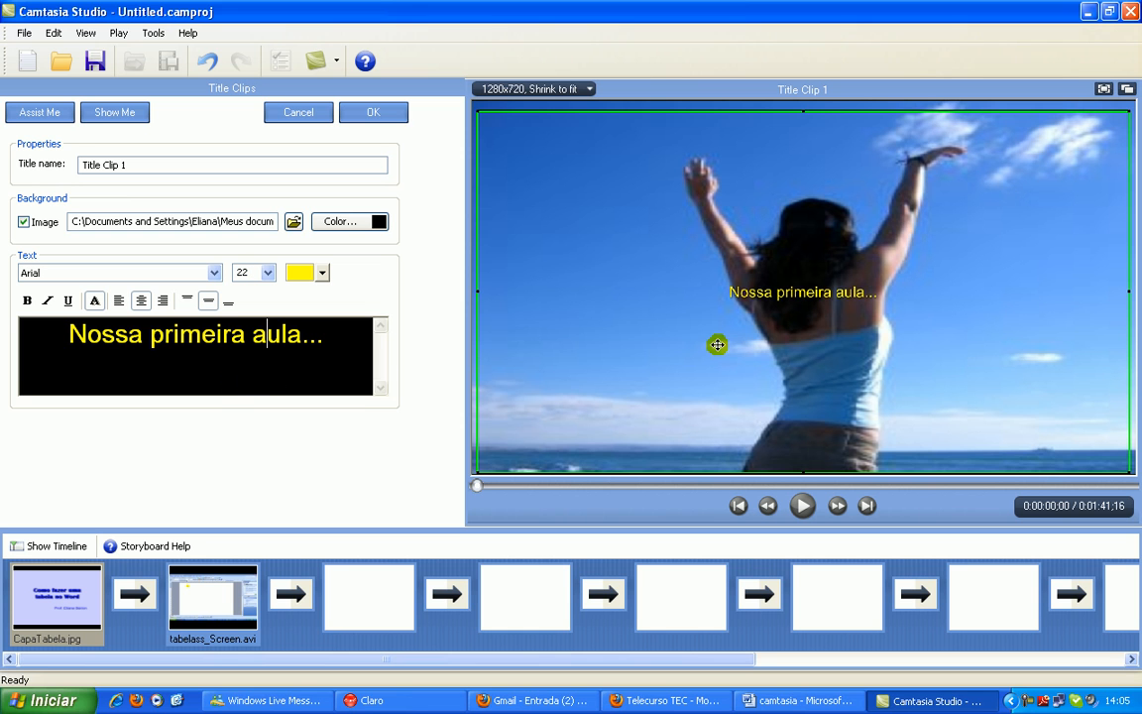
# Accept the title clip and place it first in the storyboard, before the CapaTabela image
pyautogui.click(374, 115)
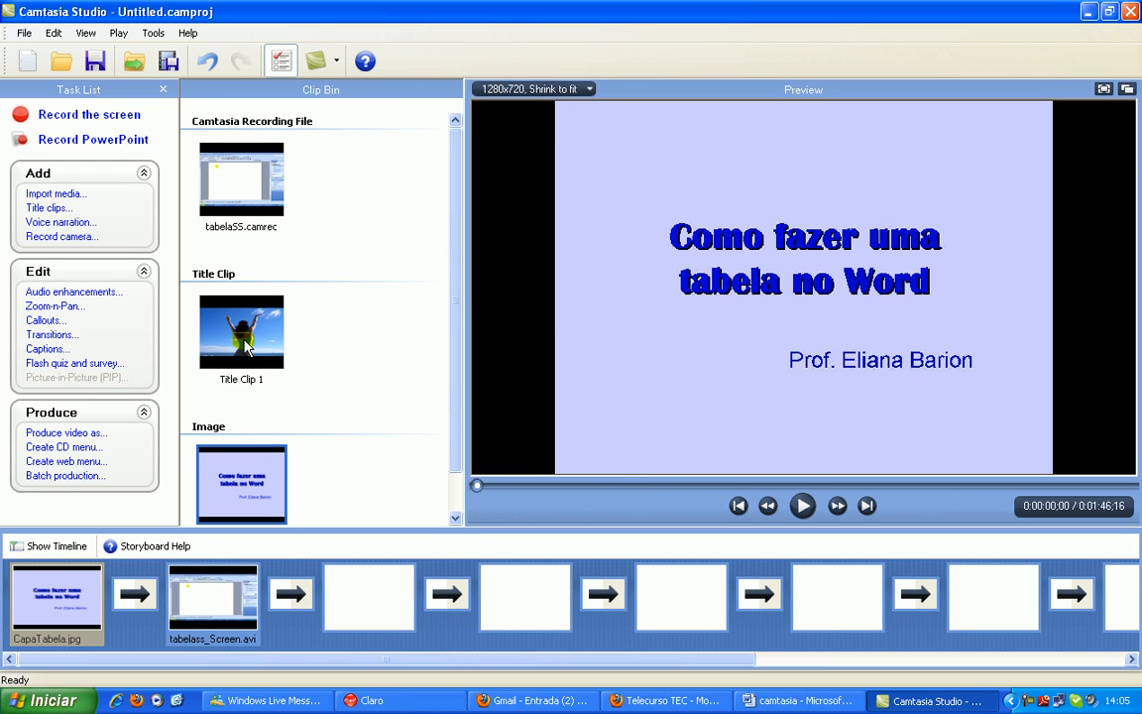
pyautogui.click(248, 349)
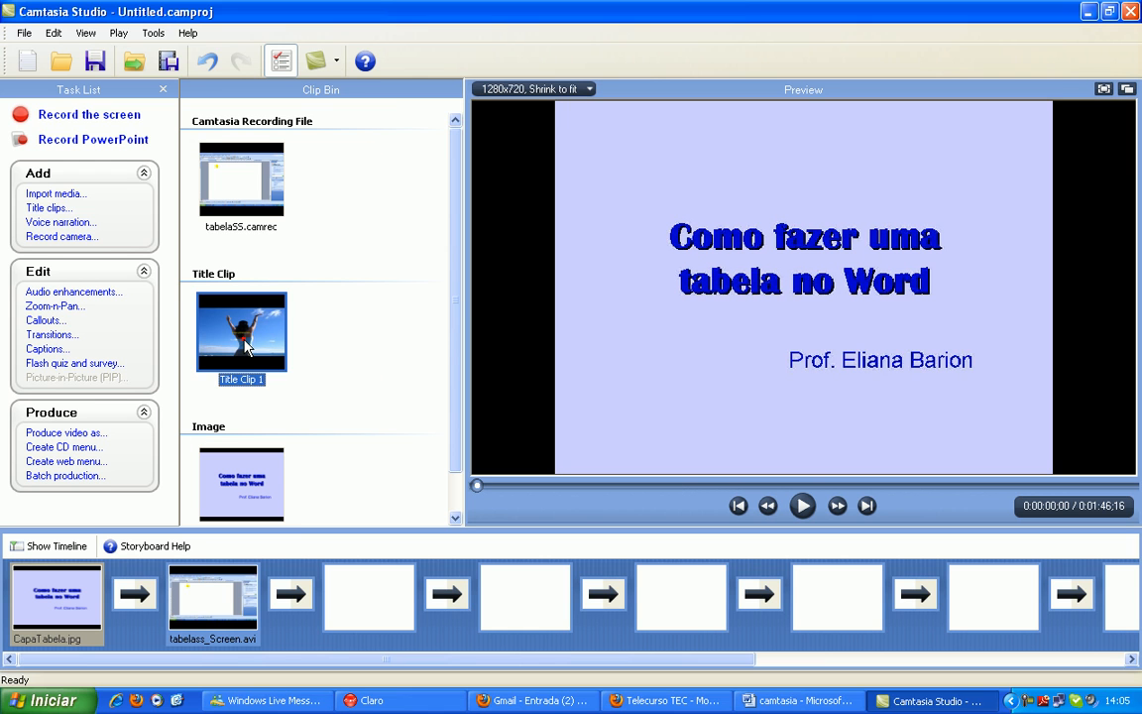
pyautogui.moveTo(112, 500); pyautogui.dragTo(59, 586)
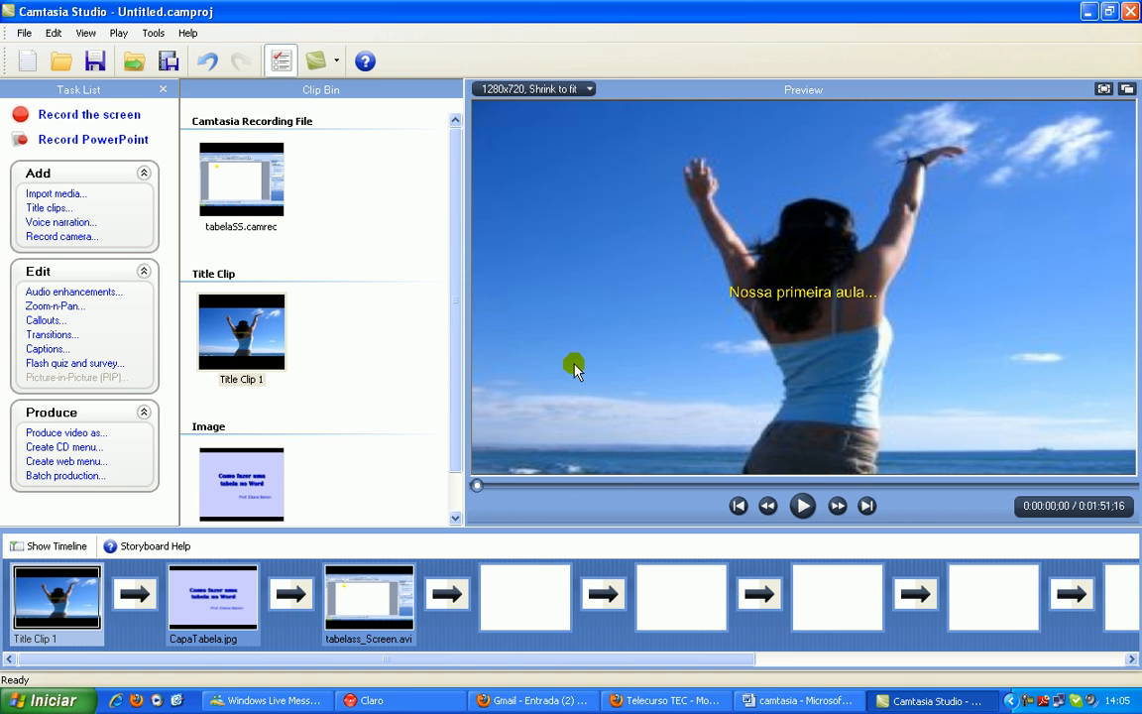
# View the CapaTabela and tabelass_Screen clips from the storyboard, then open and close the storyboard help
pyautogui.click(241, 575)
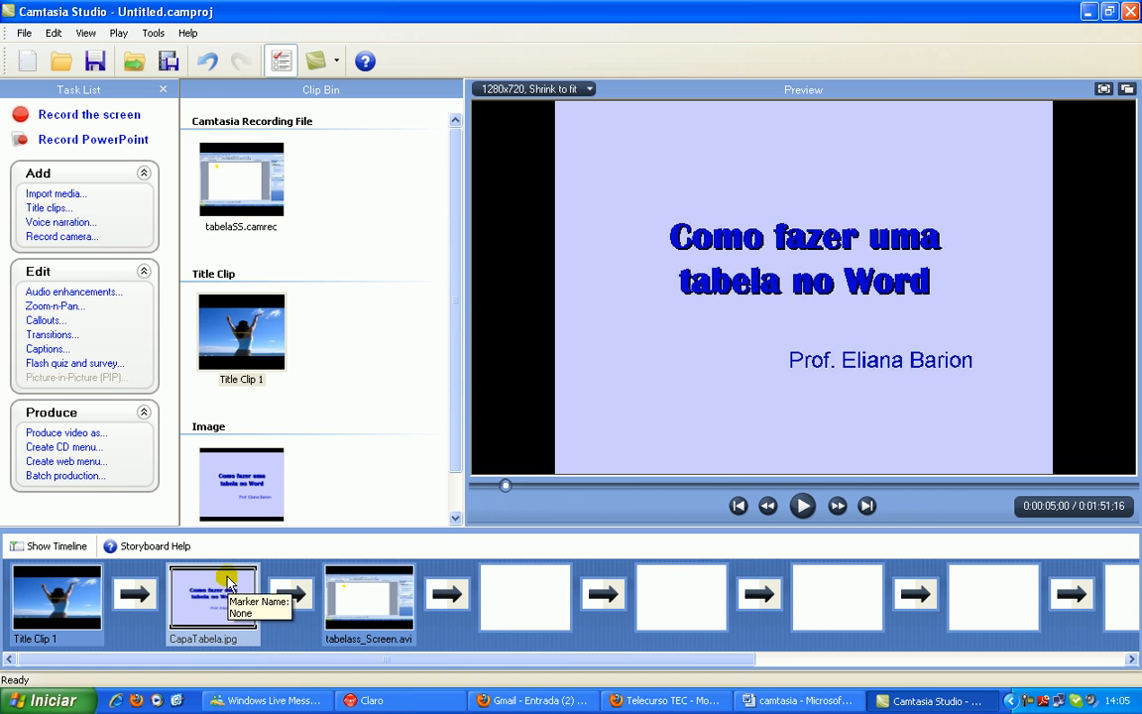
pyautogui.click(392, 585)
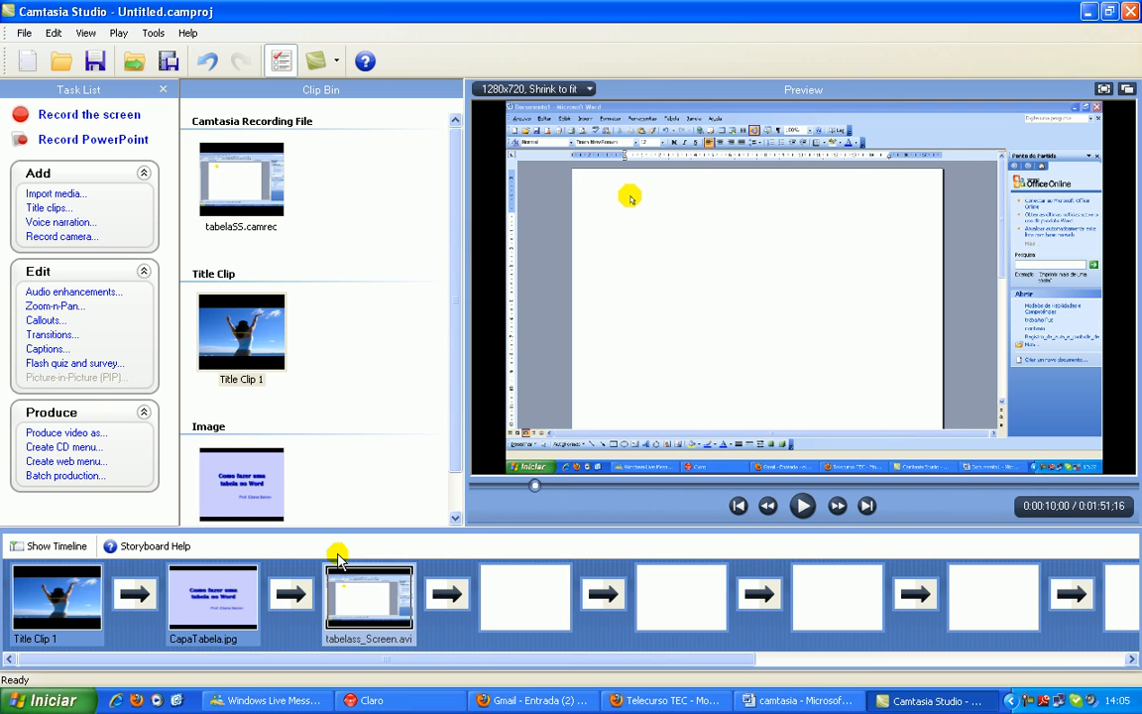
pyautogui.click(155, 546)
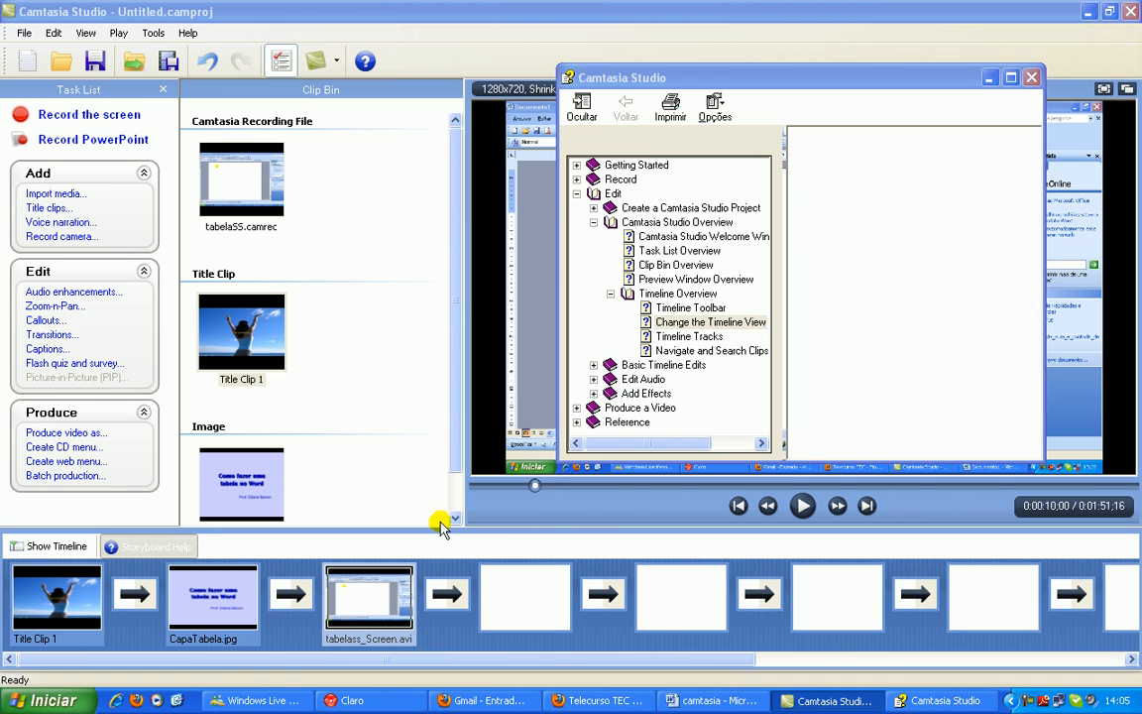
pyautogui.click(1032, 78)
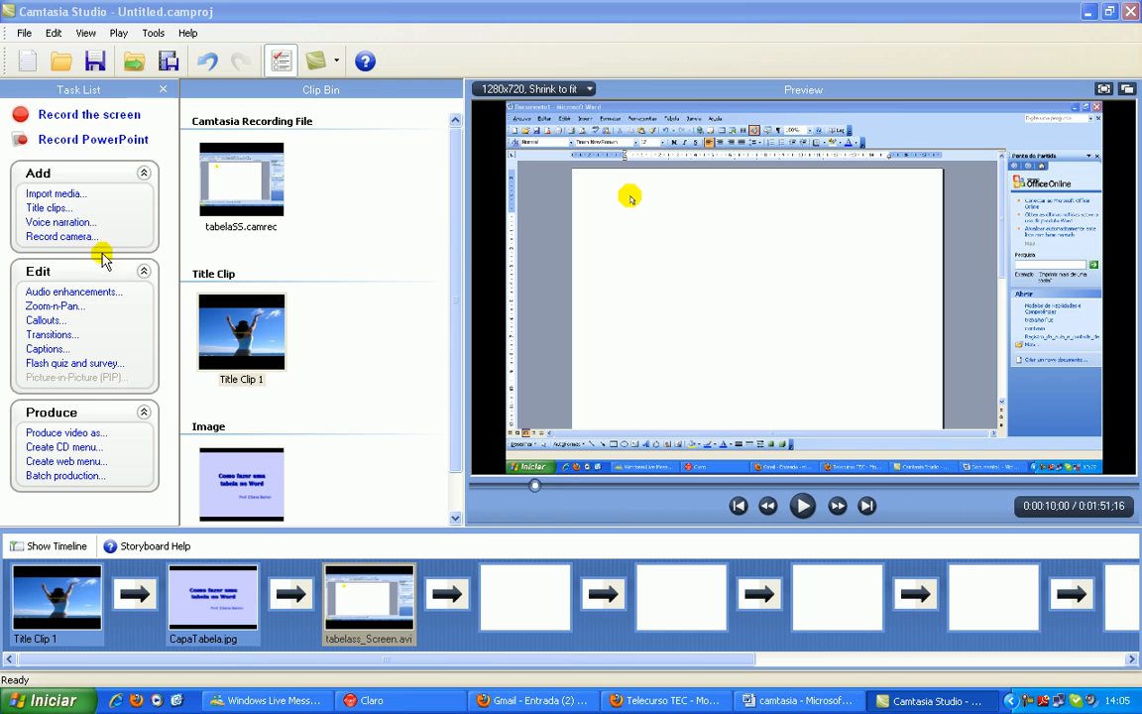
# Examine the voice narration options while playing the preview, and the camera recording options, without recording anything
pyautogui.click(60, 224)
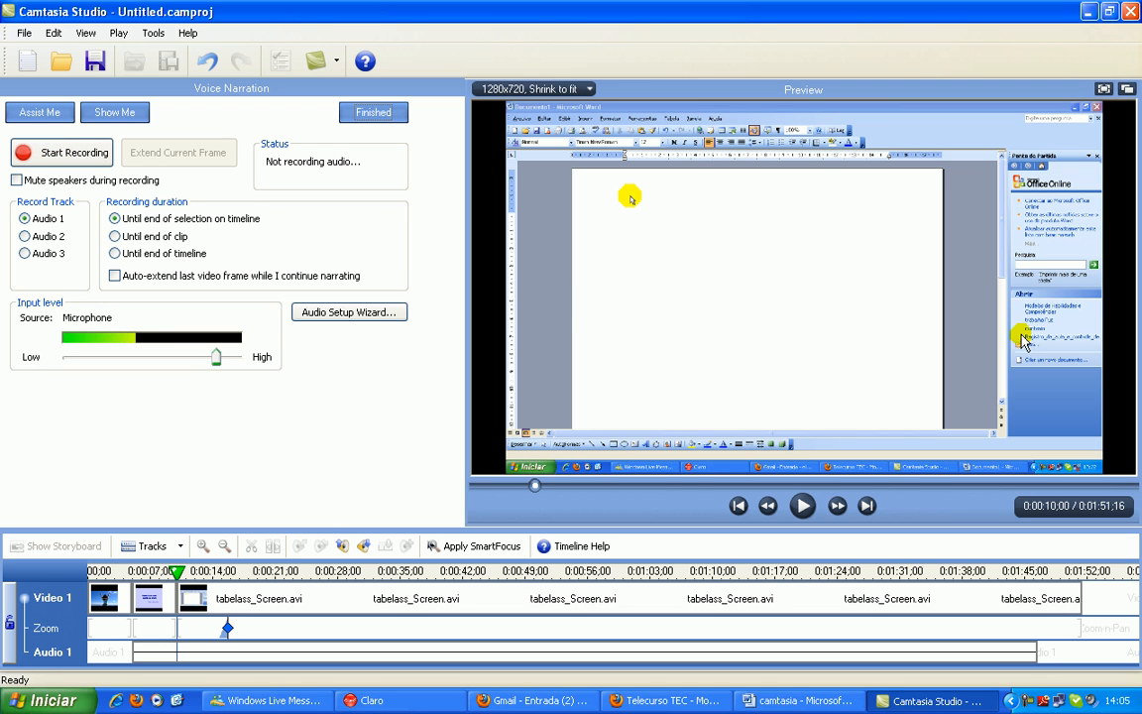
pyautogui.click(803, 504)
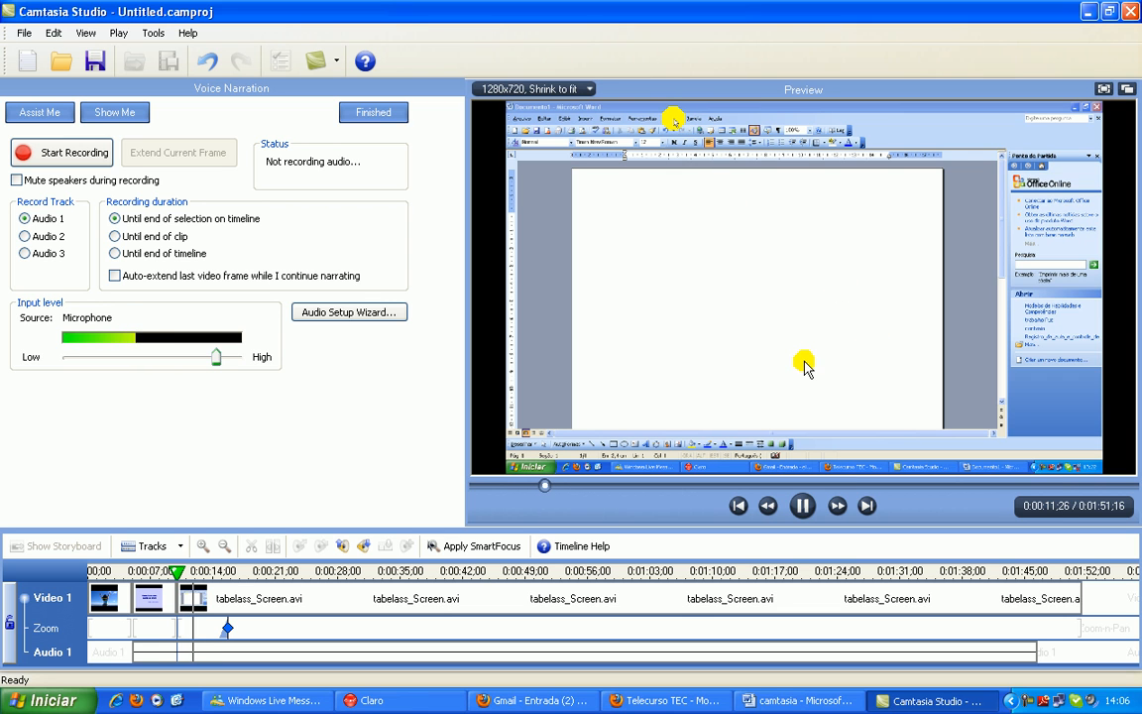
pyautogui.click(374, 113)
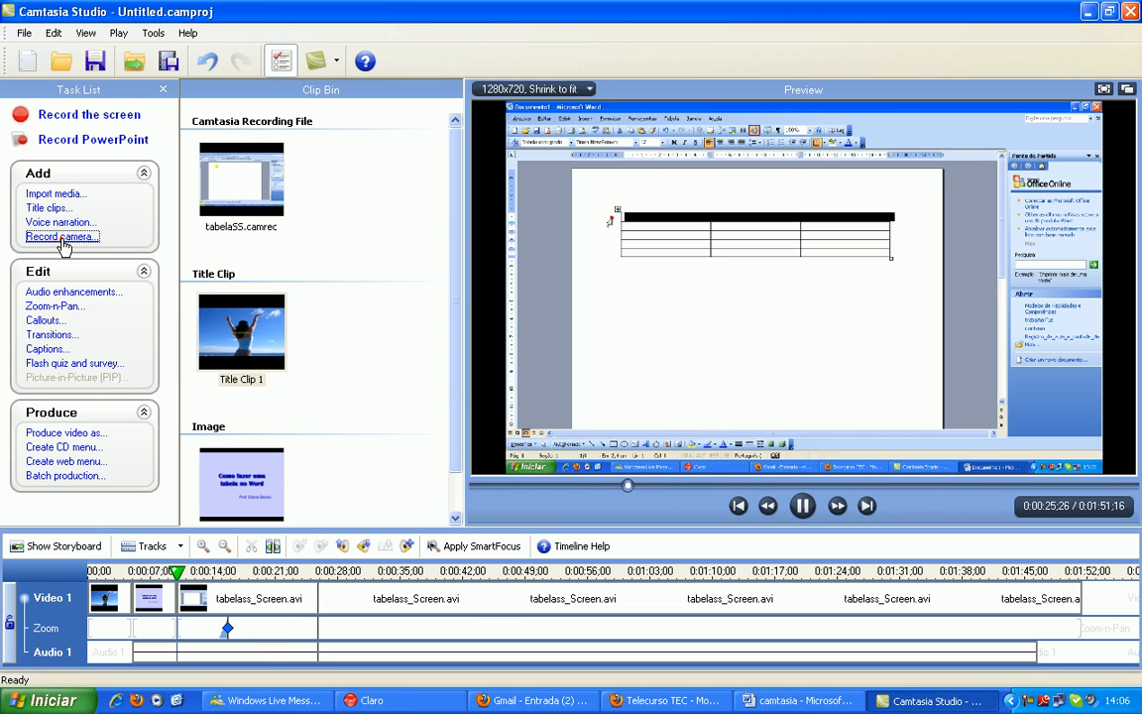
pyautogui.click(59, 238)
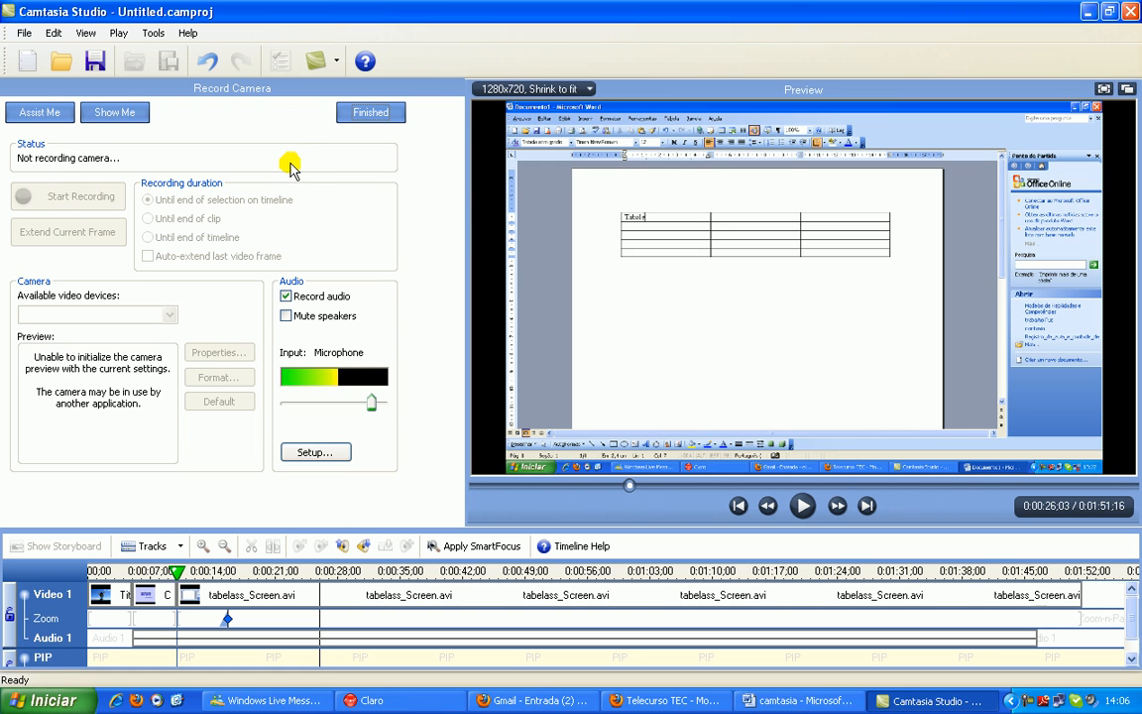
pyautogui.click(367, 116)
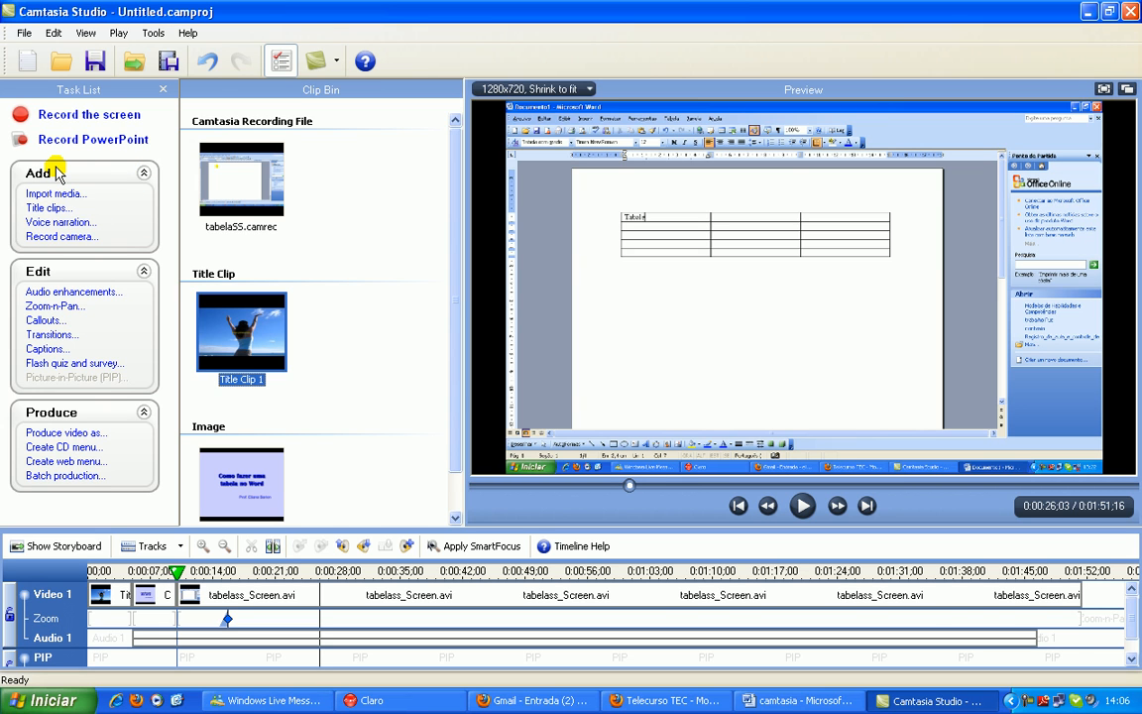
pyautogui.click(1029, 706)
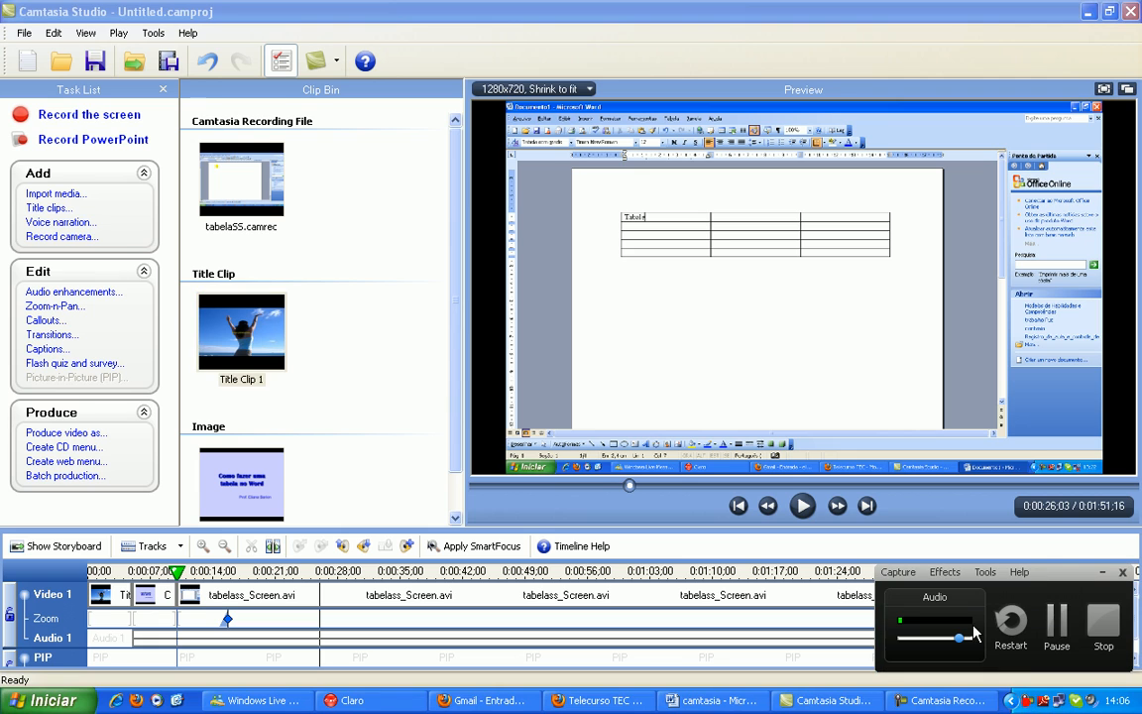